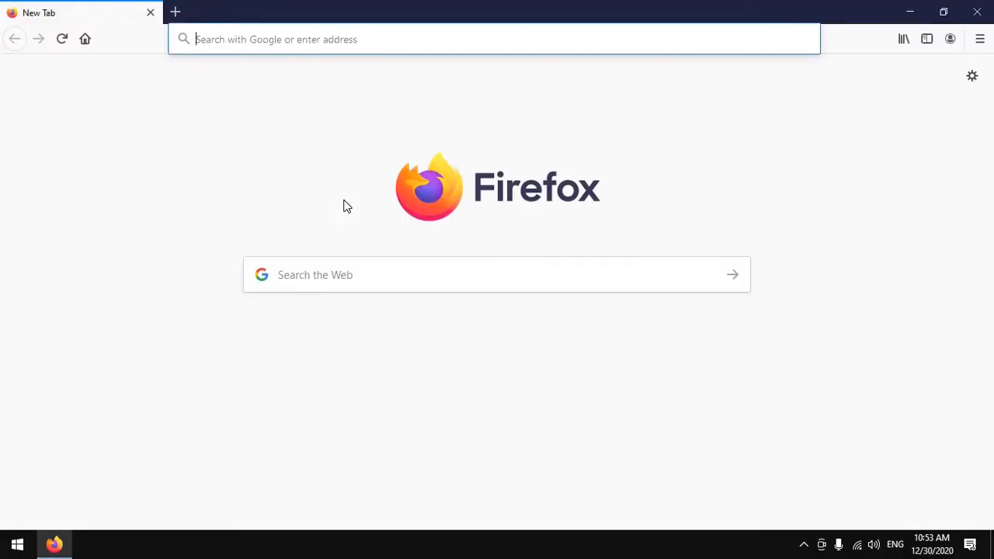
Go to kali.org and open its Download Kali Linux page
type("kali")
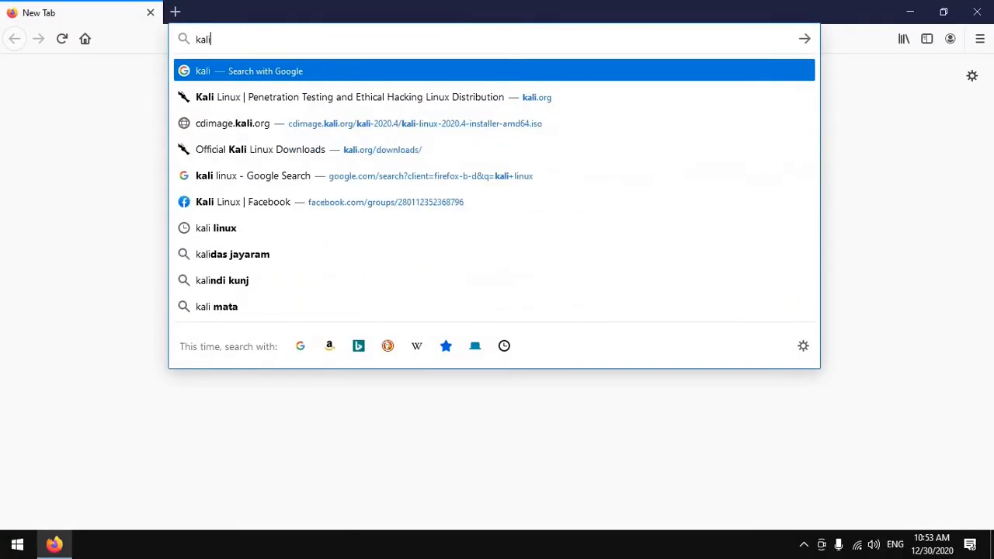
type(".org")
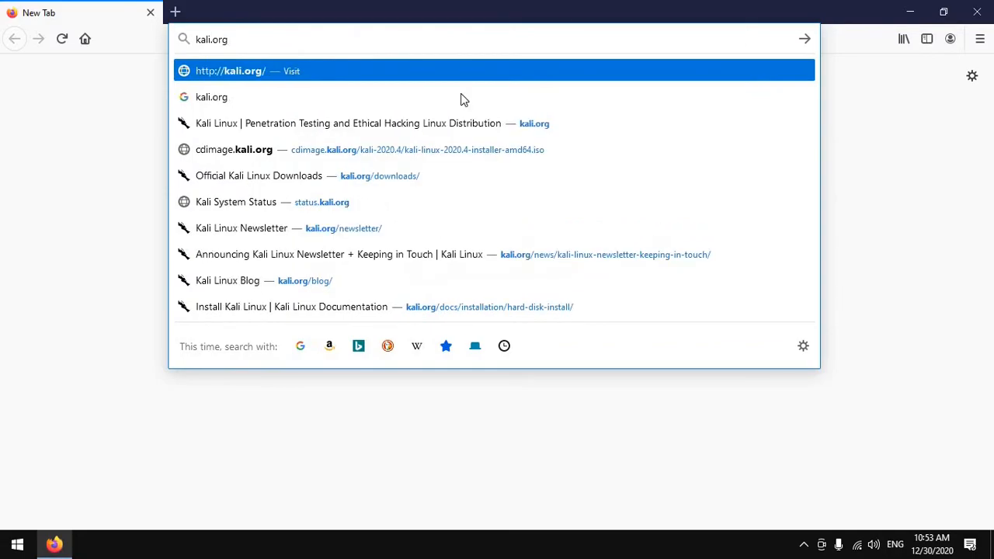
left_click(805, 38)
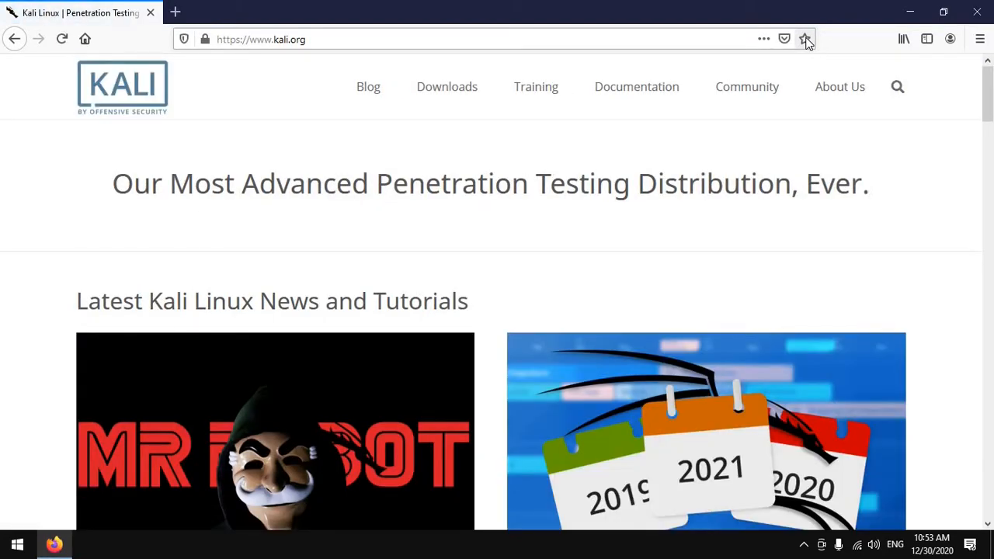
mouse_move(446, 101)
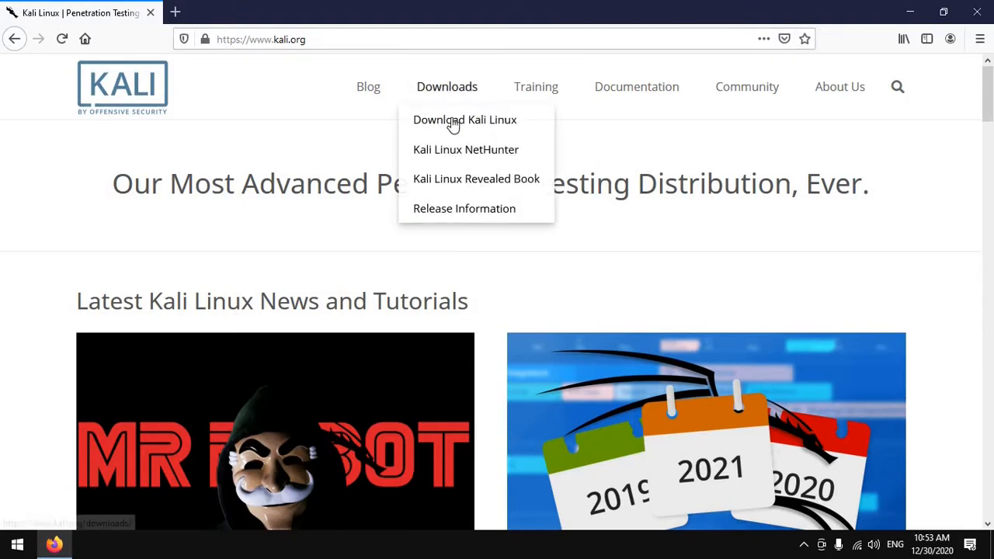
left_click(463, 126)
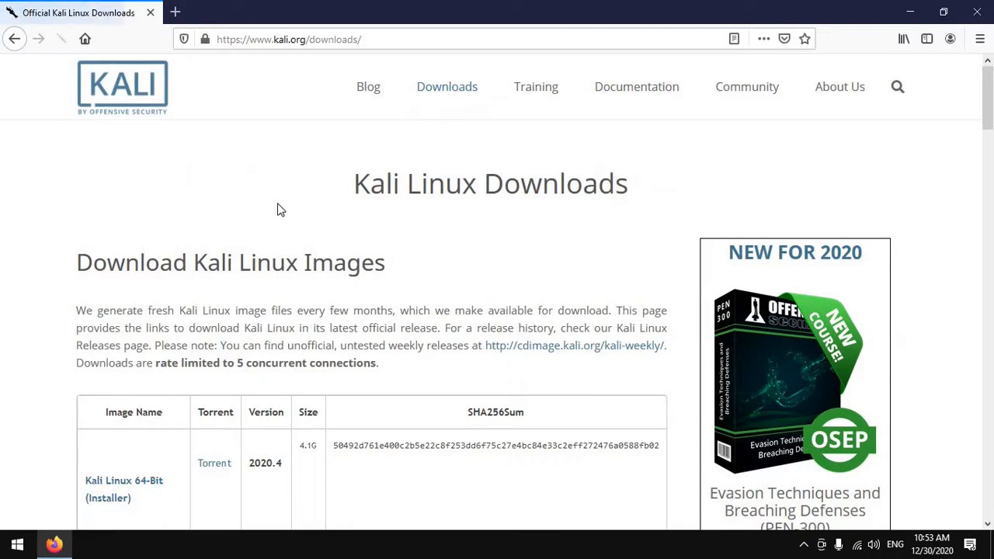
Download the Kali Linux 64-Bit (Installer) image and save kali-linux-2020.4-installer-amd64.iso to disk
scroll(186, 268, "down", 2)
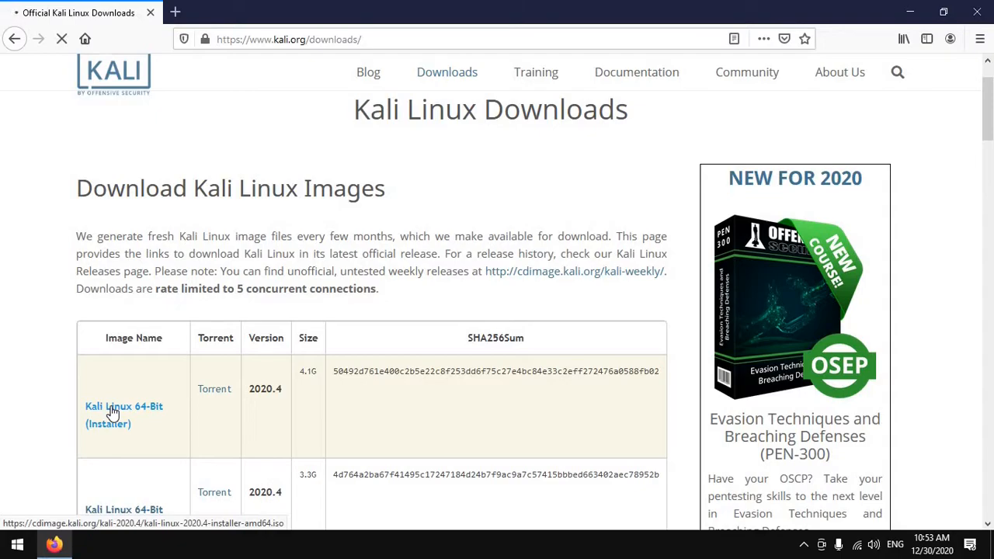
left_click(321, 339)
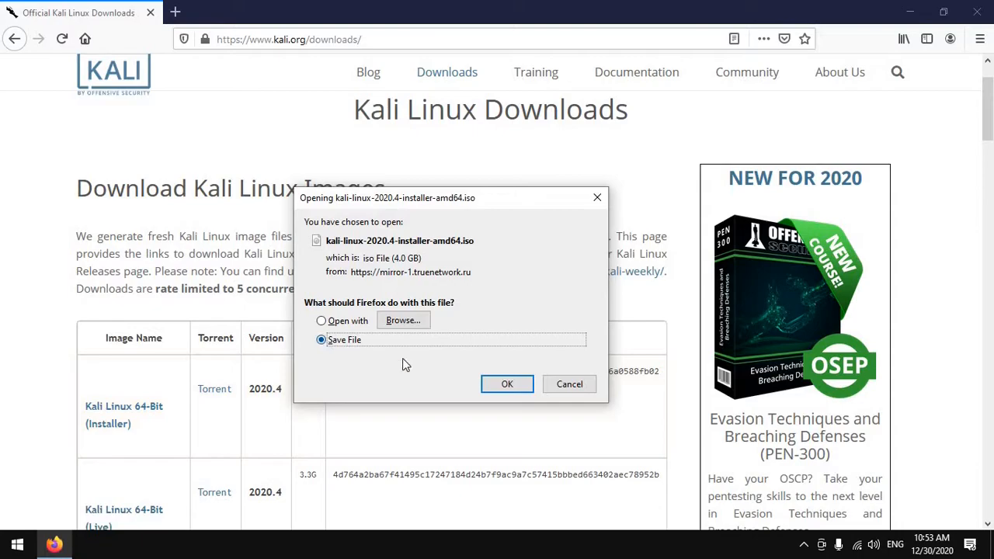
left_click(509, 385)
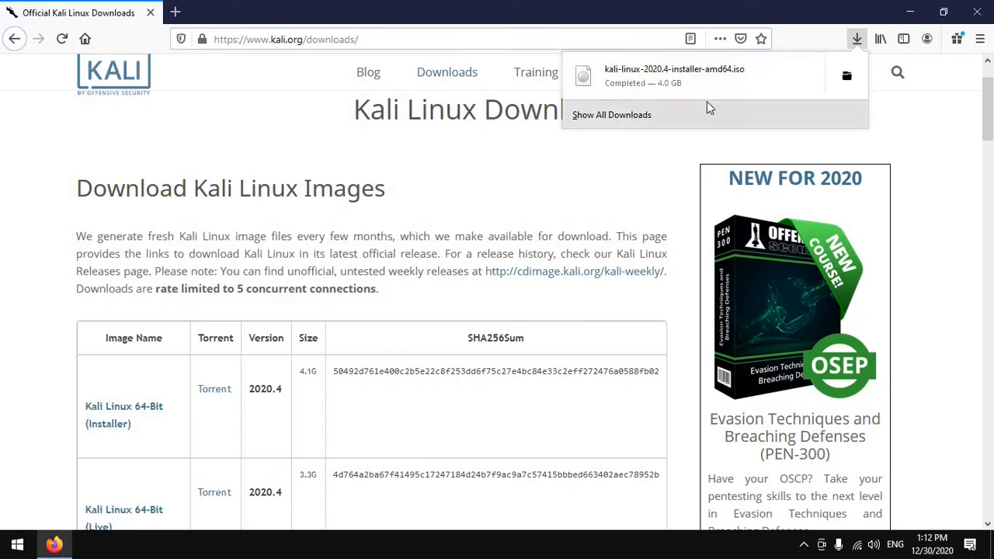
Check the downloaded Kali ISO in its containing folder and close the folder window
left_click(850, 77)
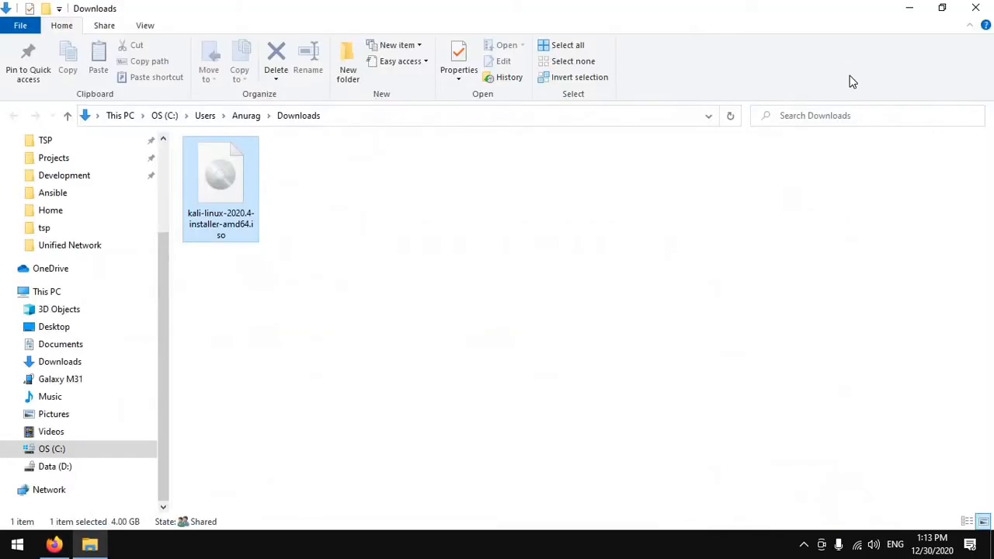
left_click(344, 118)
left_click(222, 191)
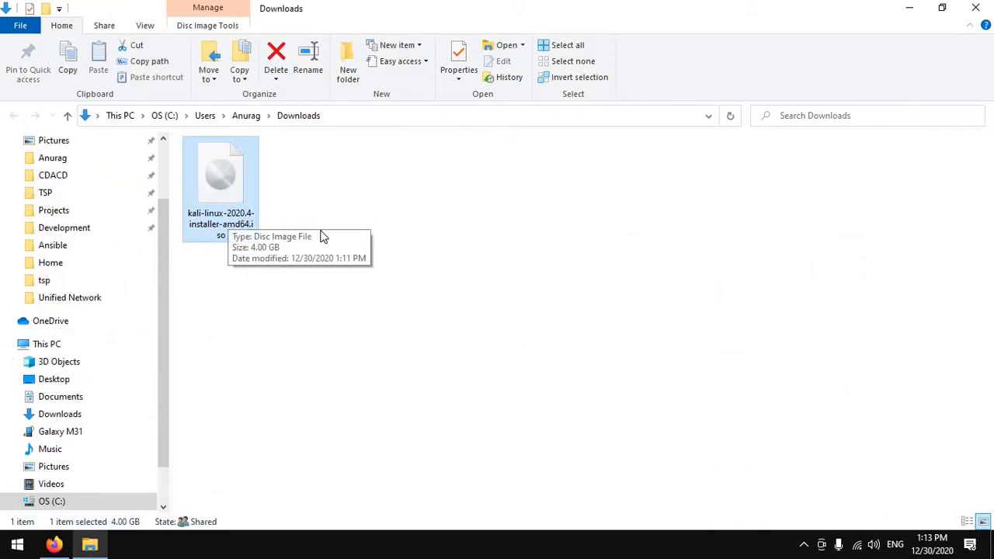
left_click(330, 236)
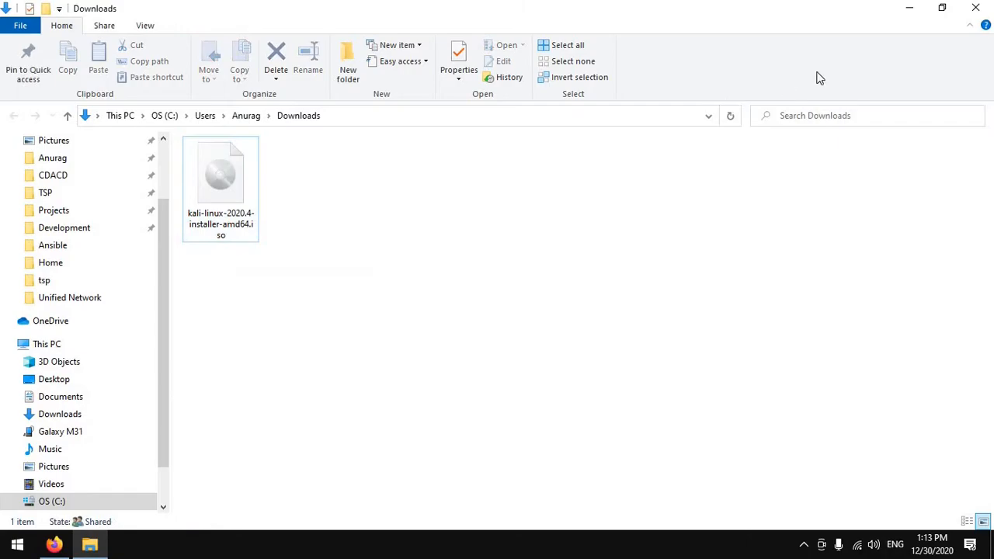
left_click(980, 8)
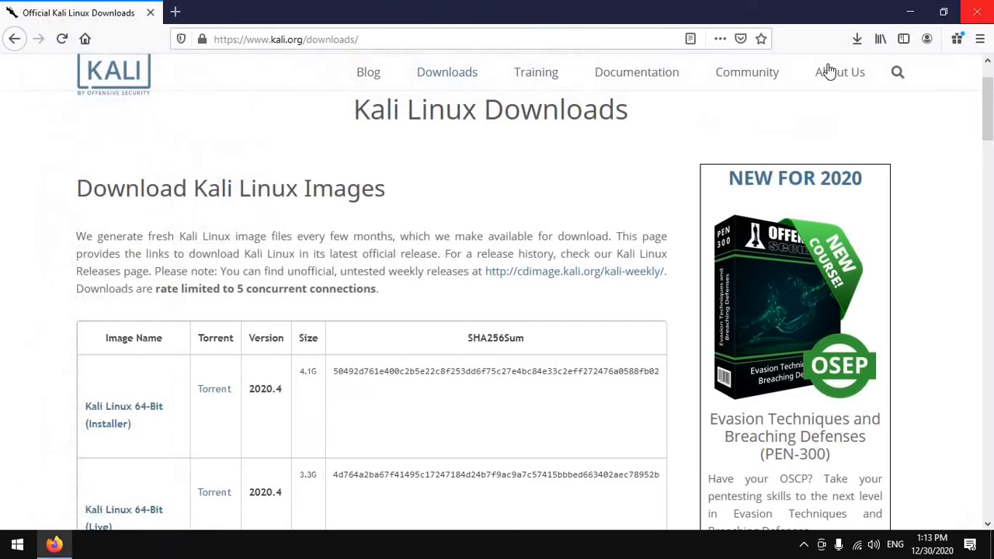
Replace the Kali downloads tab with a new one and open the rufus.ie website
left_click(177, 13)
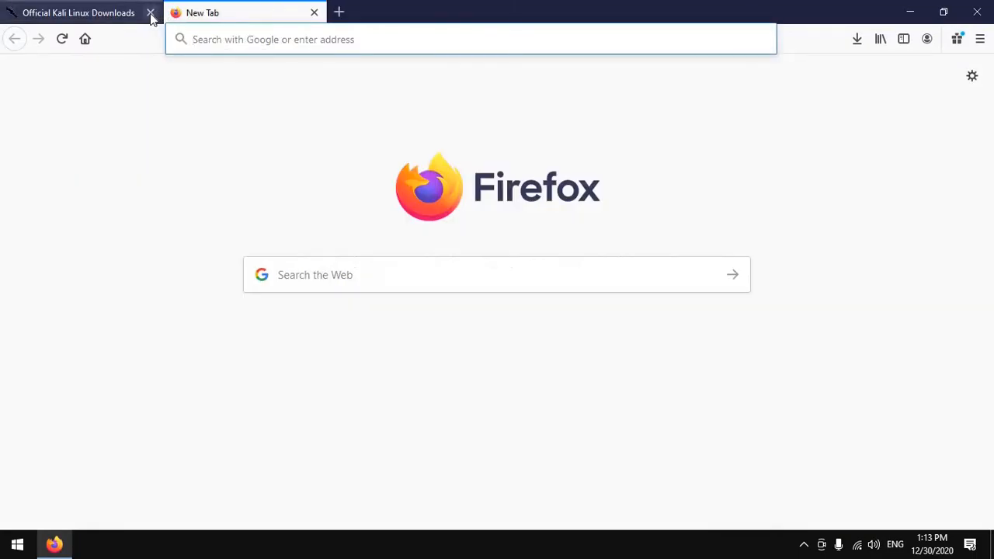
left_click(151, 13)
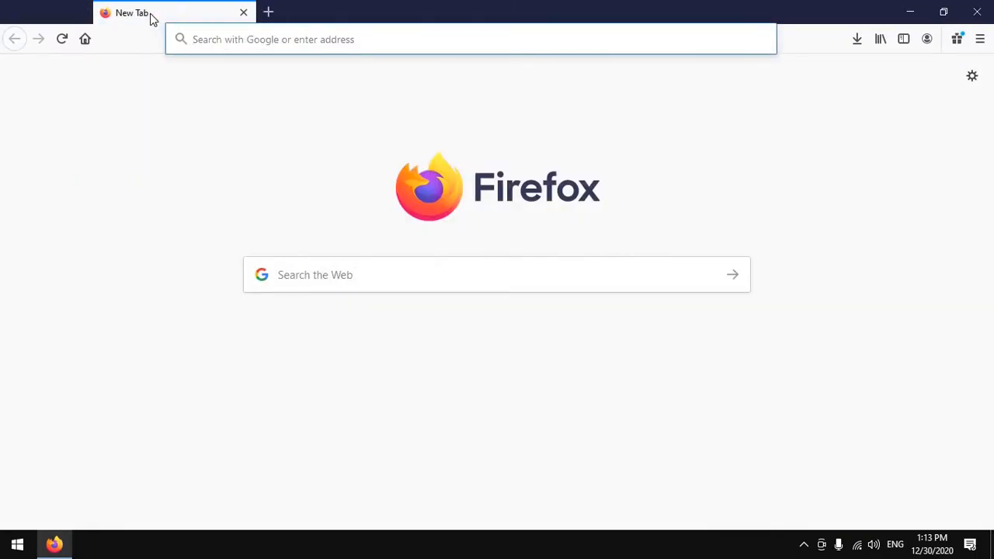
left_click(346, 270)
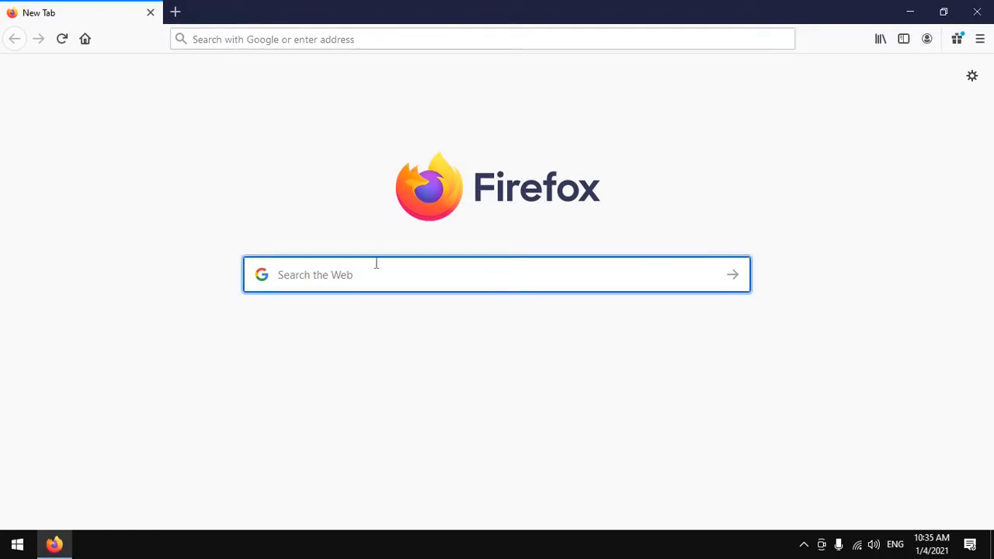
left_click(260, 36)
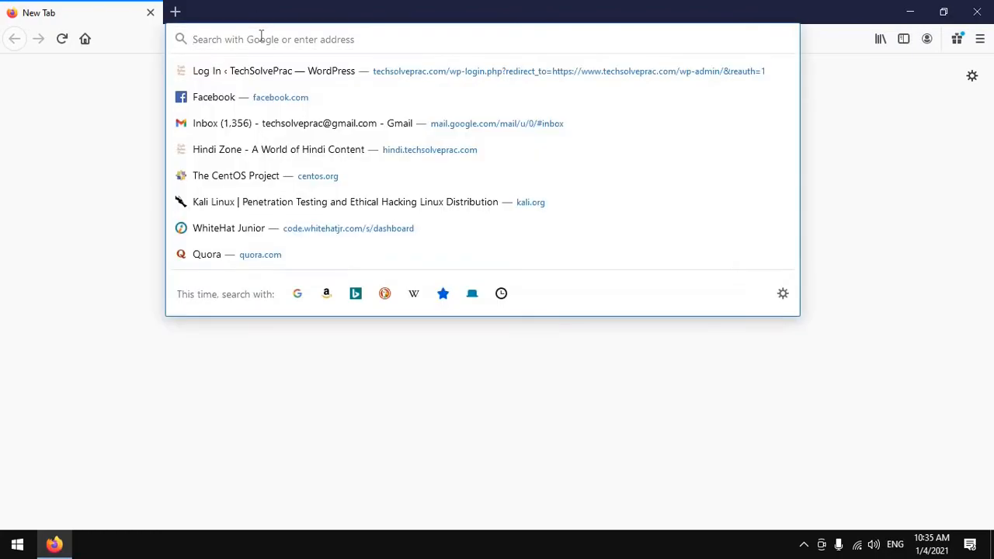
type("rufus.")
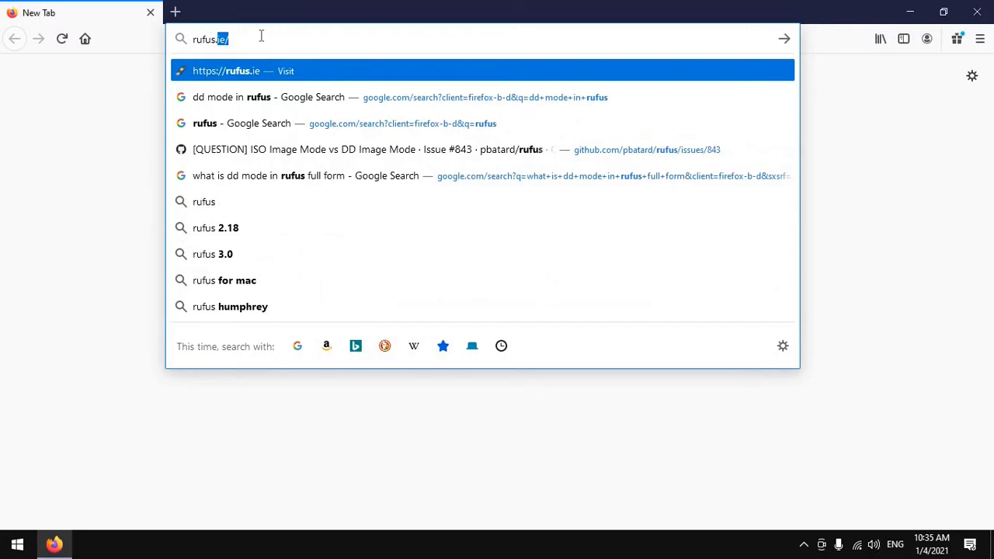
type("ie")
key("BackSpace")
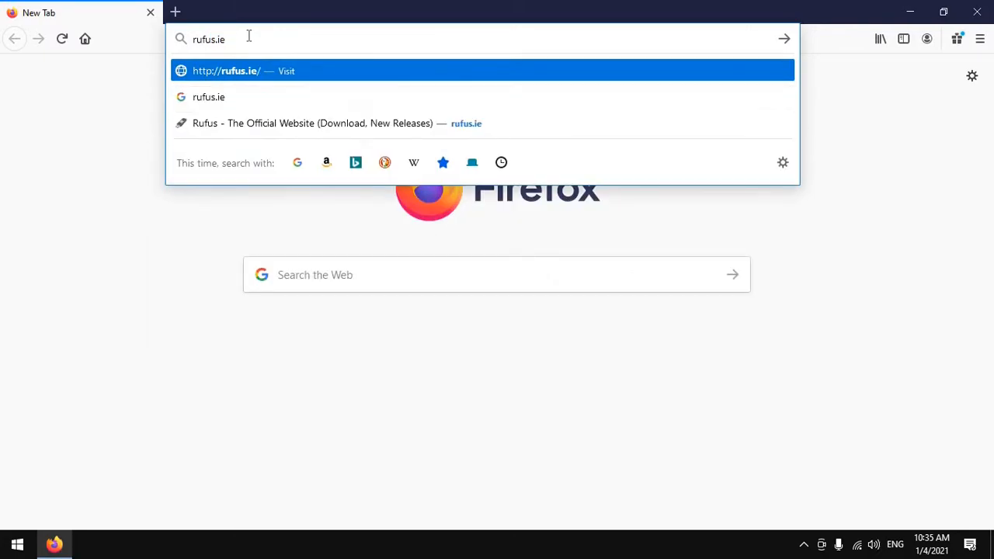
left_click(785, 40)
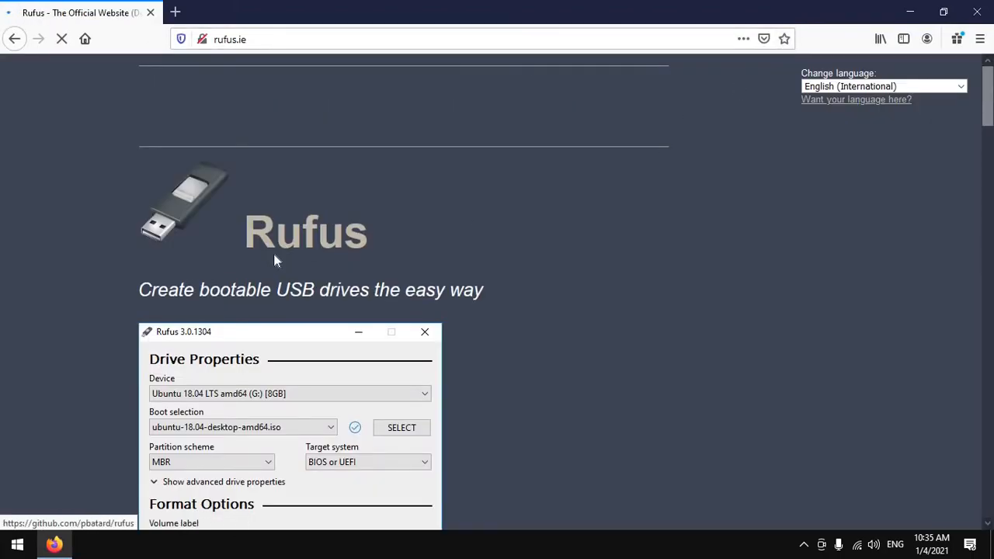
Download Rufus 3.13 from the site's Download section and save rufus-3.13.exe
scroll(273, 254, "down", 10)
scroll(273, 254, "down", 6)
left_click(205, 235)
triple_click(285, 207)
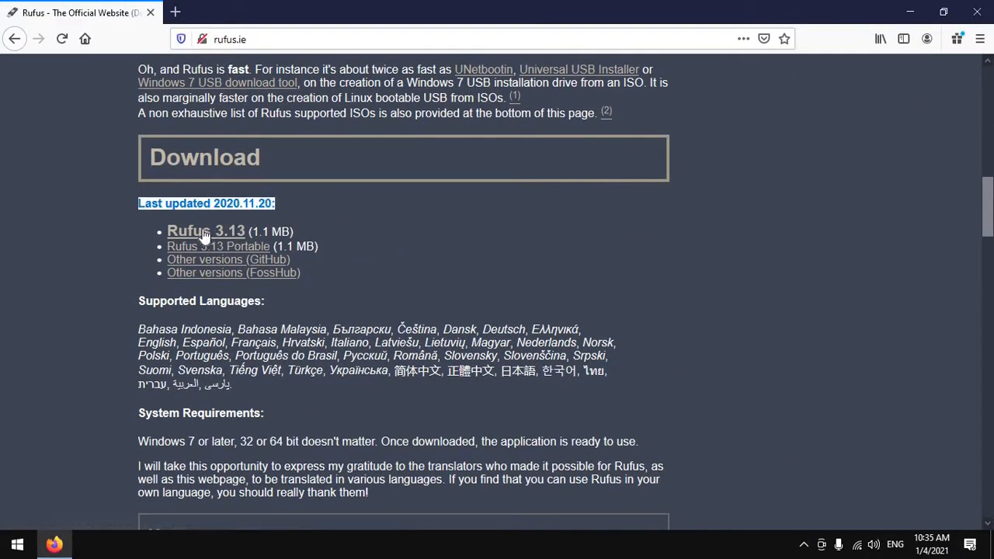
left_click(218, 237)
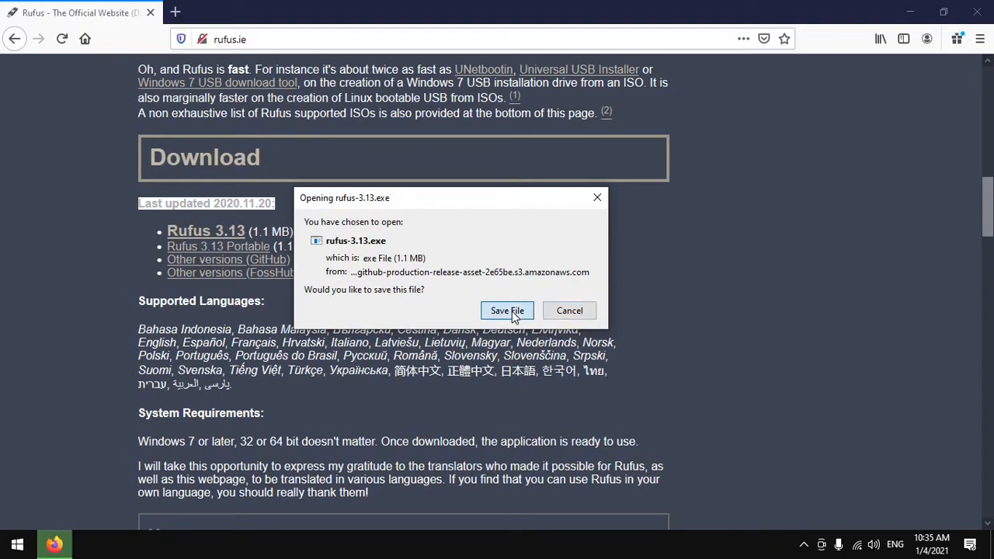
left_click(513, 314)
Show the downloaded rufus-3.13.exe in its folder and launch it
left_click(855, 40)
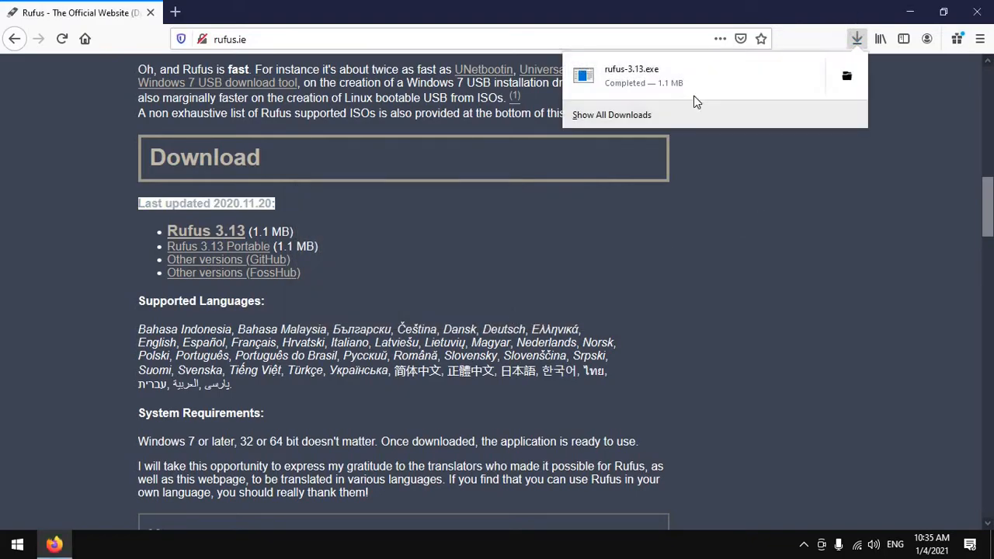
left_click(847, 78)
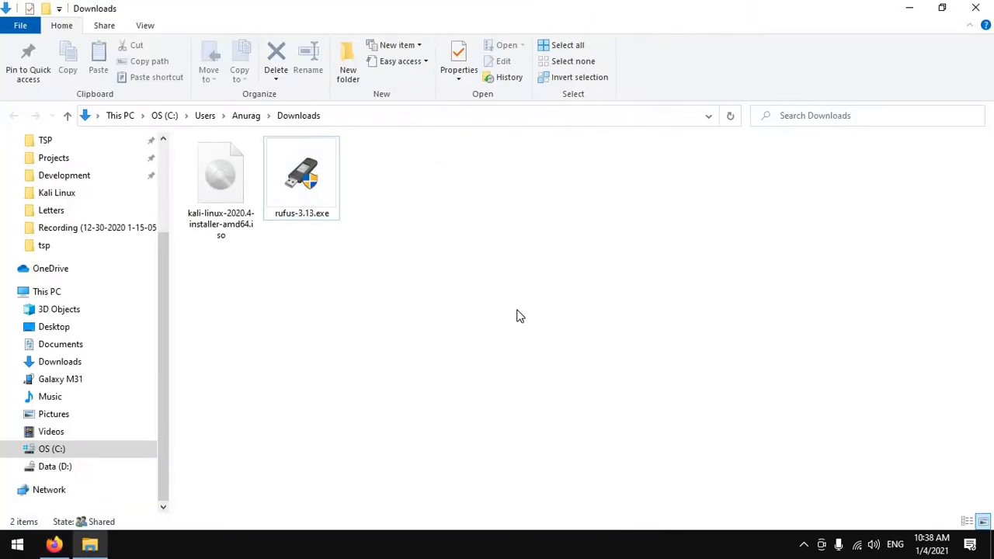
left_click(222, 186)
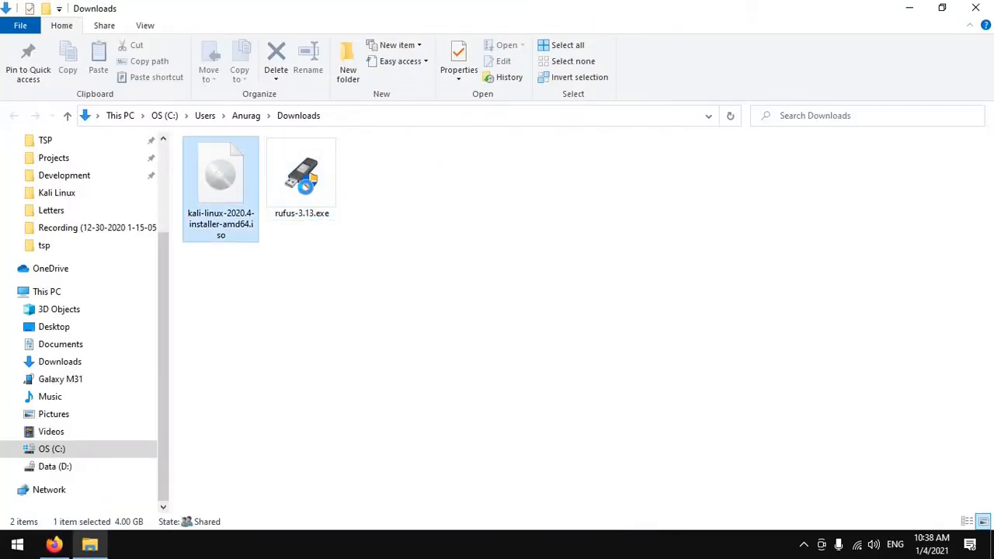
left_click(313, 196)
left_click(221, 186)
left_click(304, 191)
double_click(300, 190)
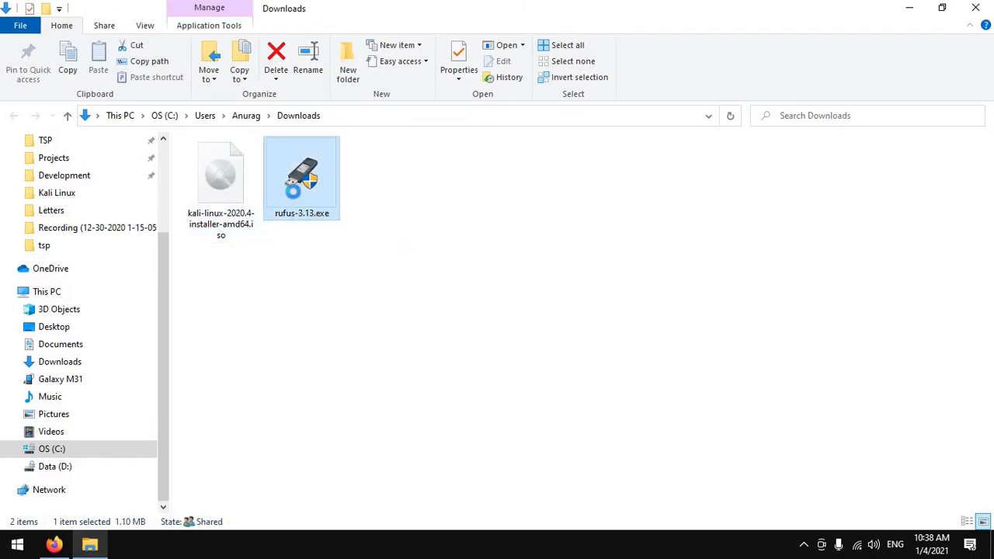
right_click(296, 196)
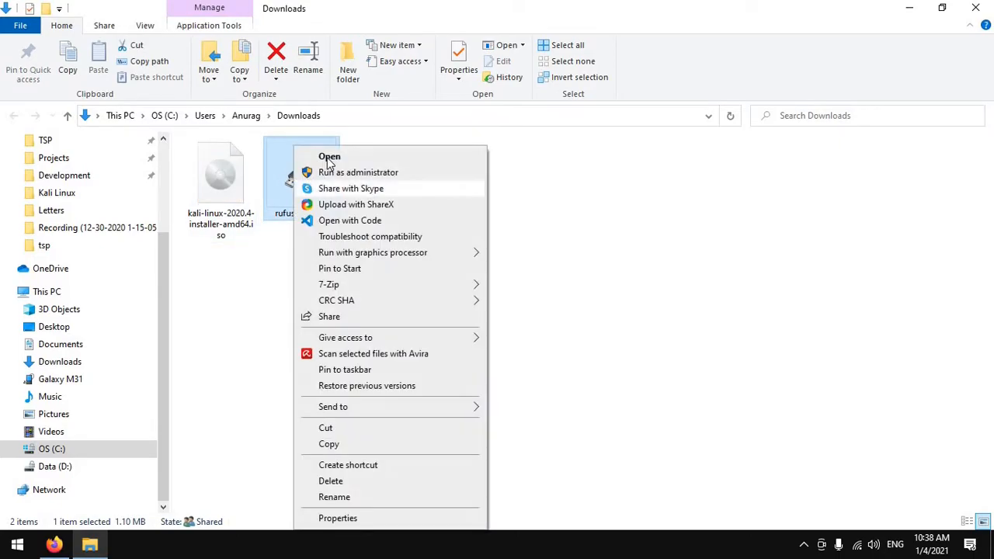
left_click(329, 158)
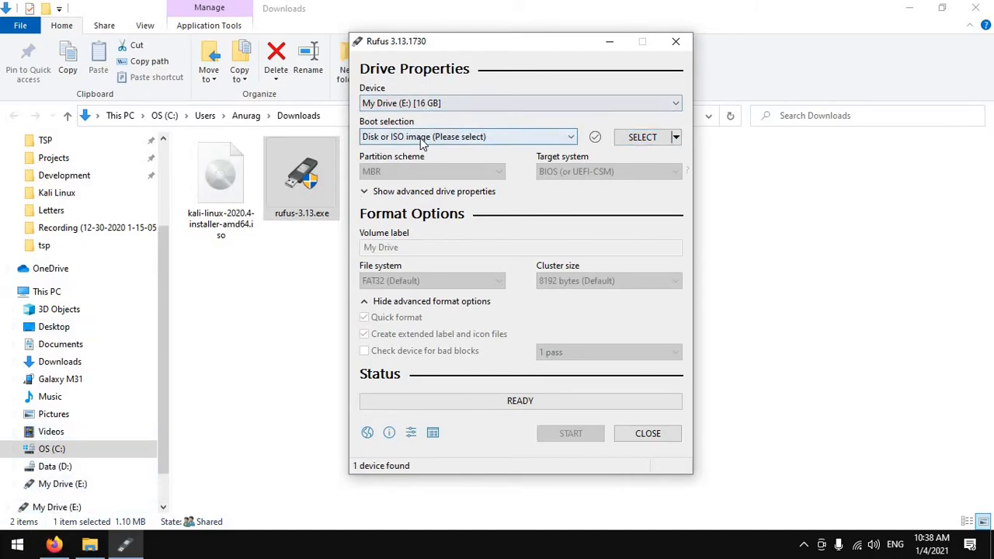
Choose kali-linux-2020.4-installer-amd64.iso from the Downloads folder as the boot image in Rufus
left_click(635, 142)
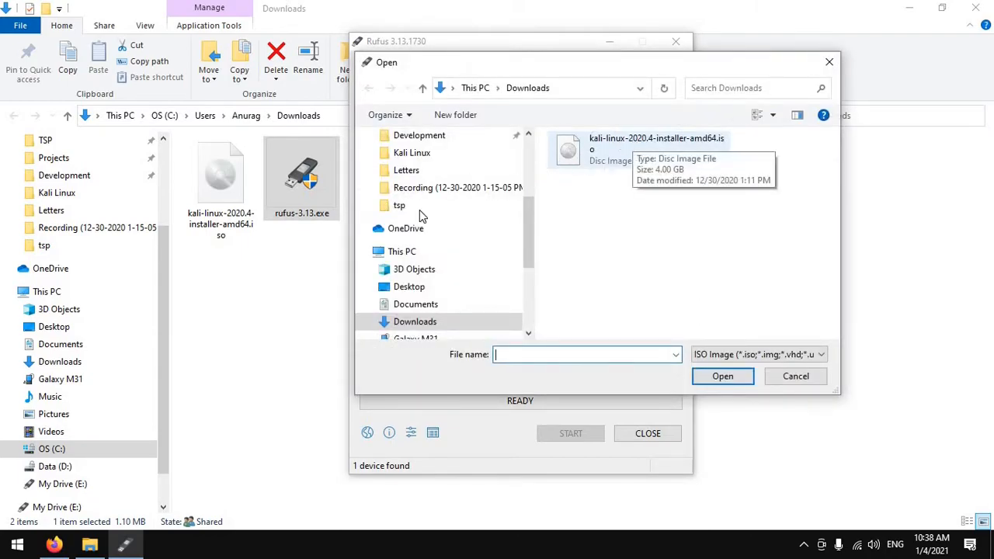
left_click(428, 322)
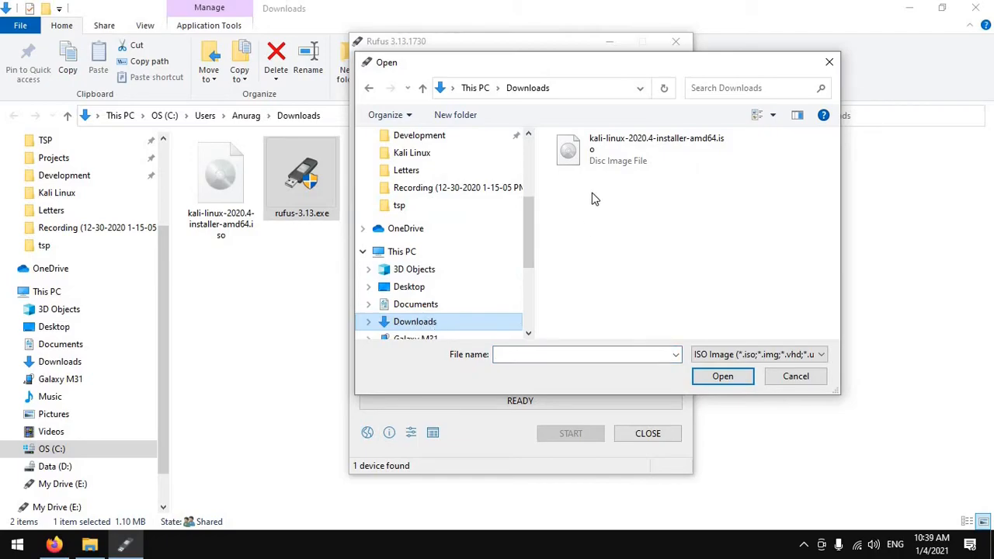
left_click(613, 160)
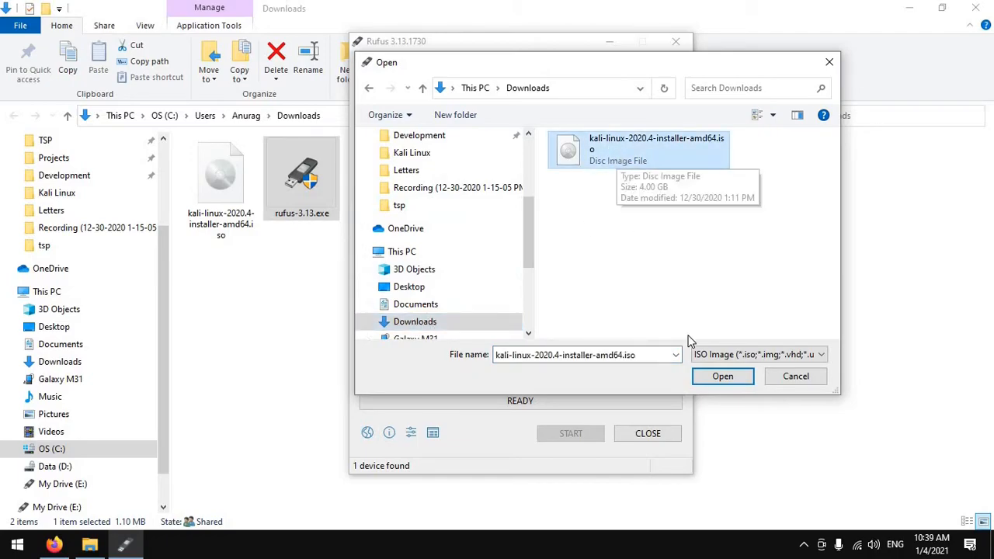
left_click(720, 376)
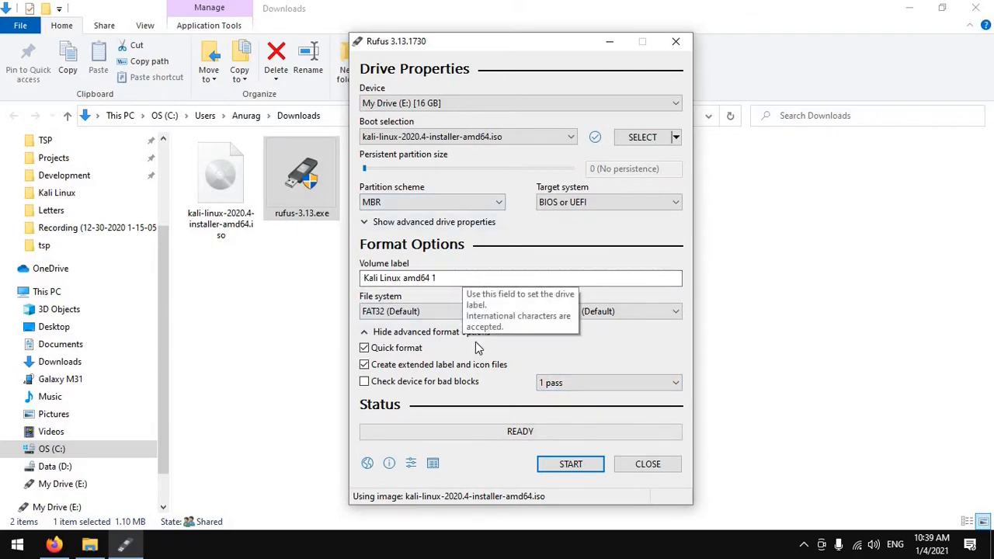
Start writing the image to the 16 GB drive in ISO Image mode, accepting the Syslinux download and the erasure of all data
left_click(571, 463)
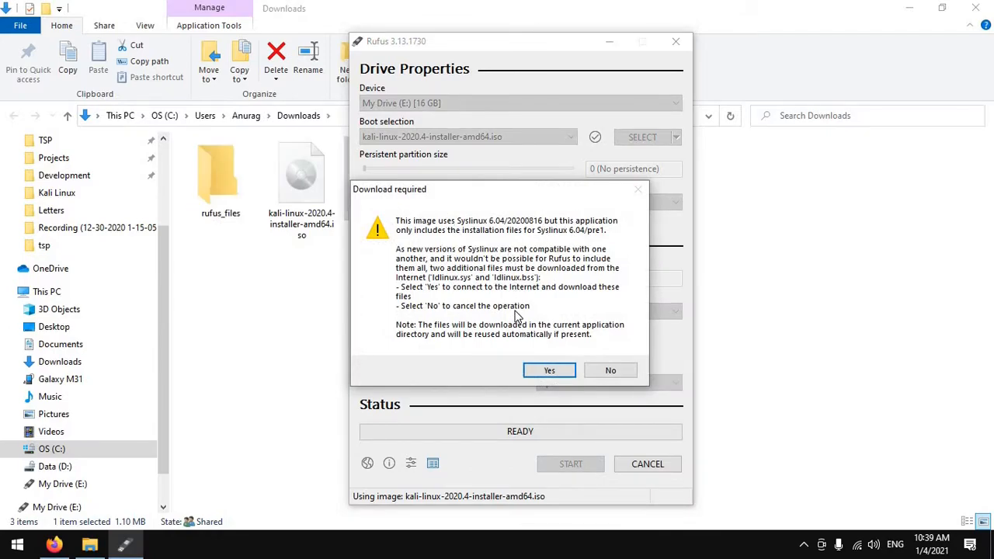
left_click(549, 371)
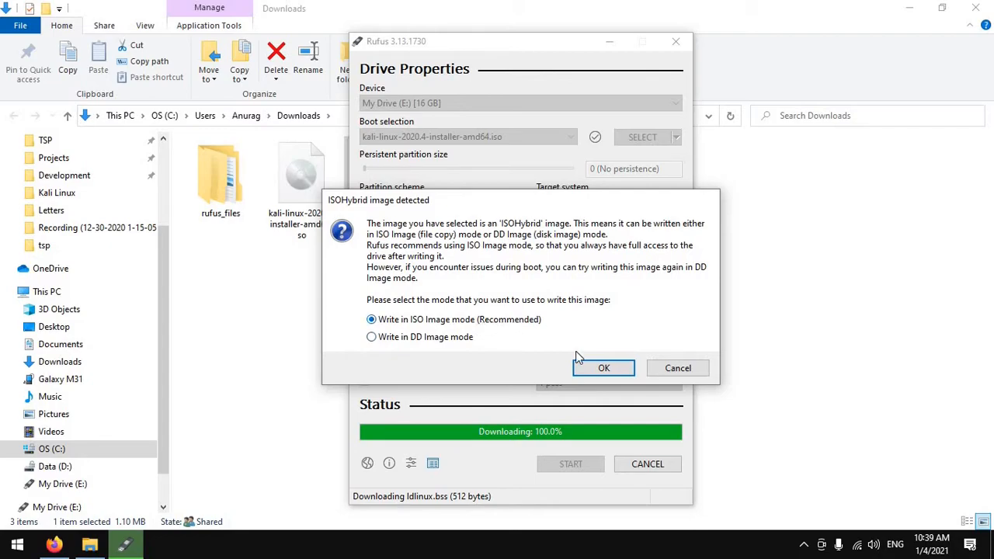
left_click(591, 370)
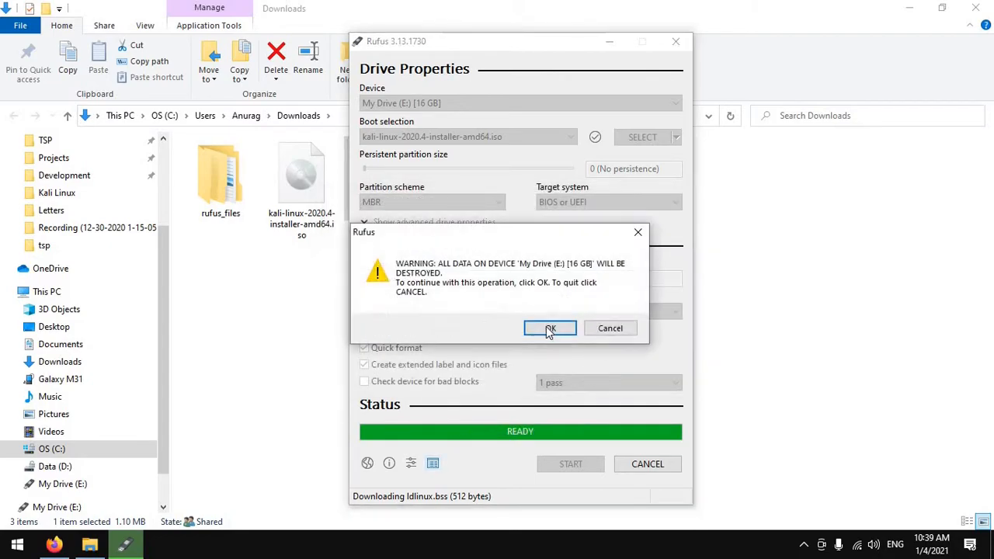
left_click(549, 329)
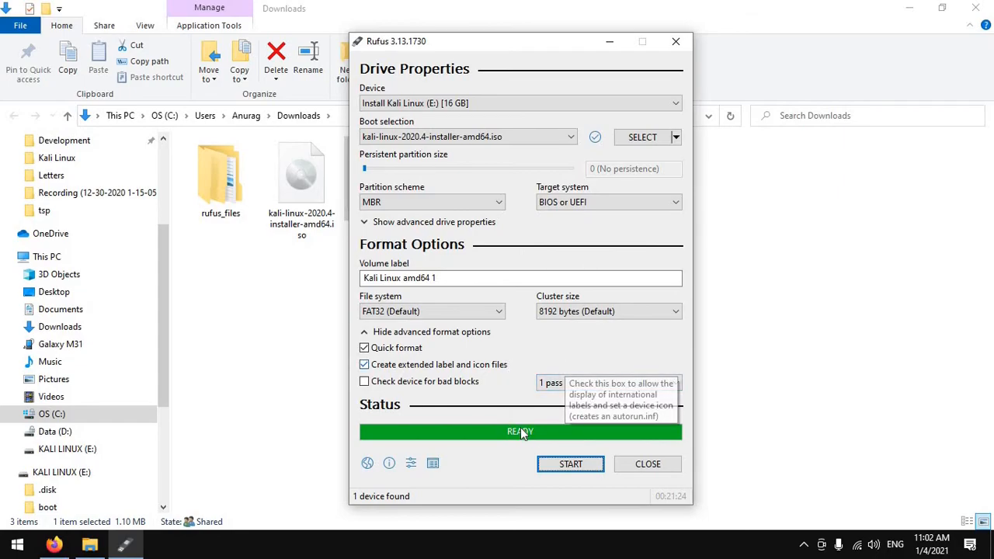
Close Rufus and open the KALI LINUX (E:) drive in the file manager to view its files
left_click(643, 466)
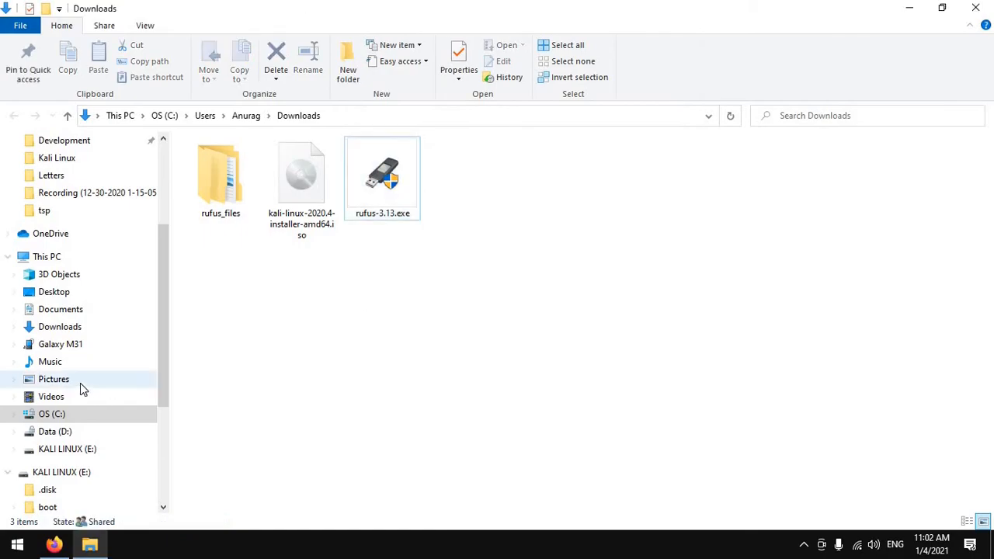
scroll(70, 396, "down", 1)
left_click(52, 418)
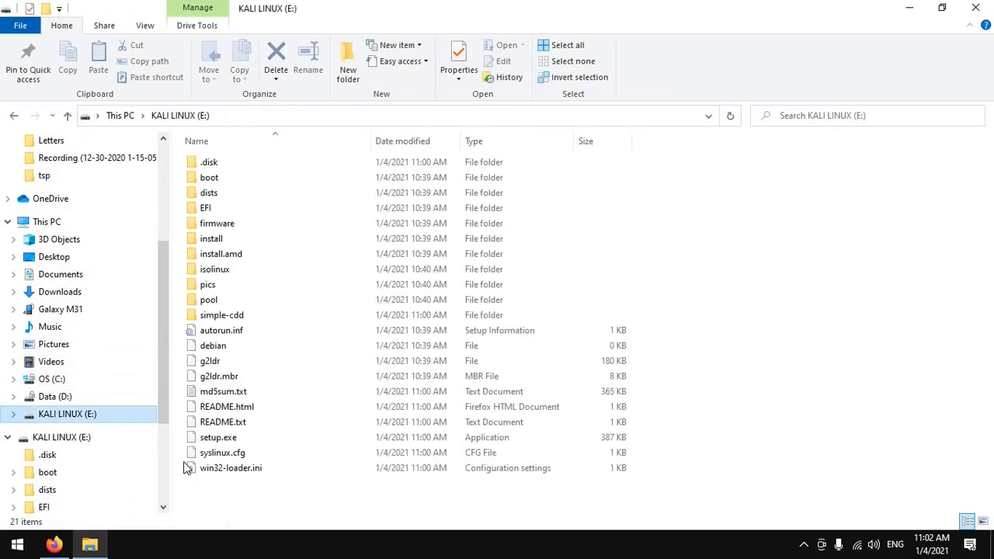